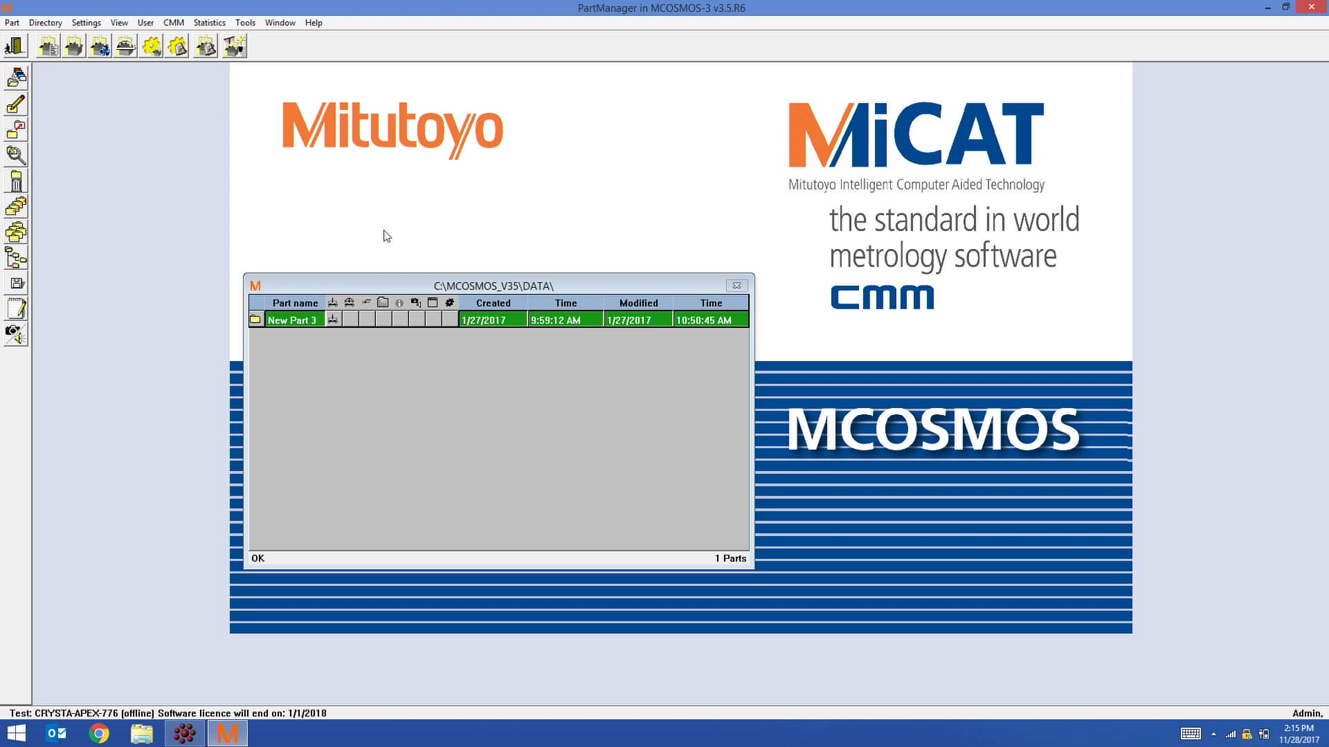
- Run New Part 3 in CMM repeat mode with sublot 12345
left_click(98, 53)
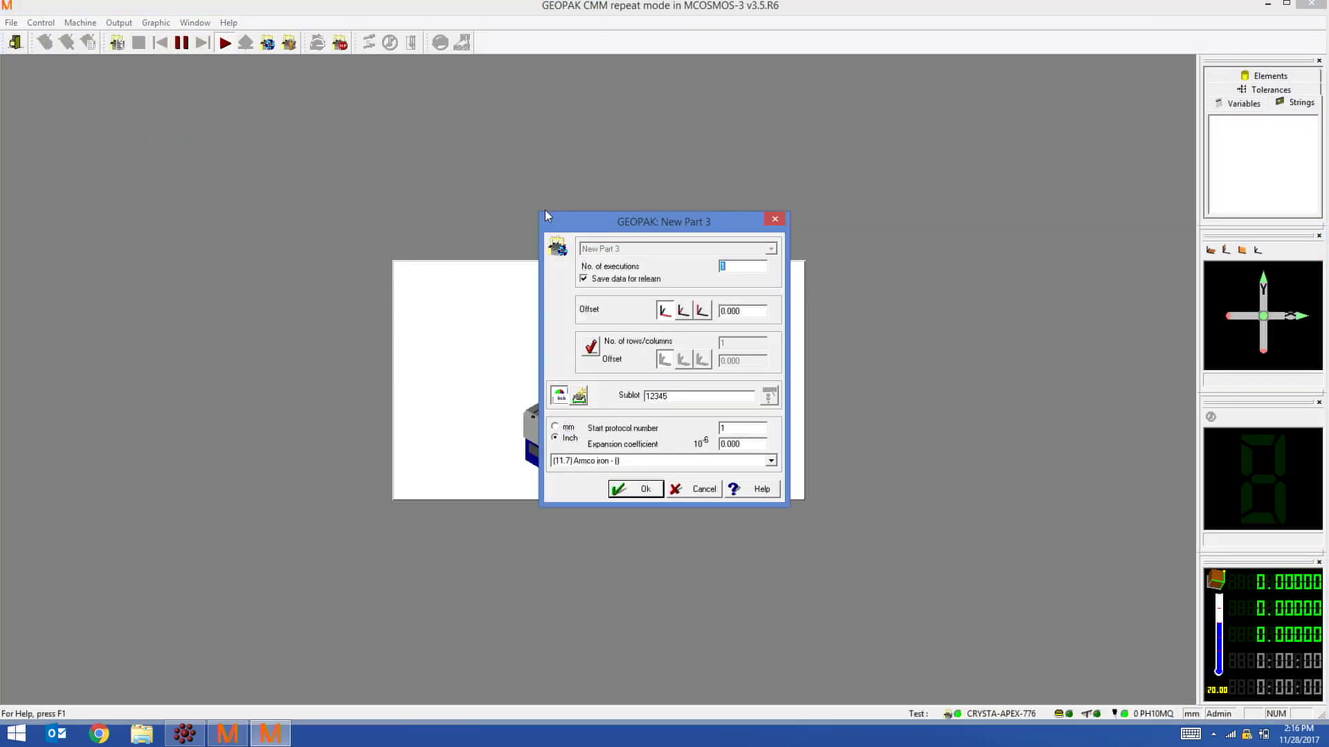
left_click_drag(675, 396, 634, 397)
left_click(643, 494)
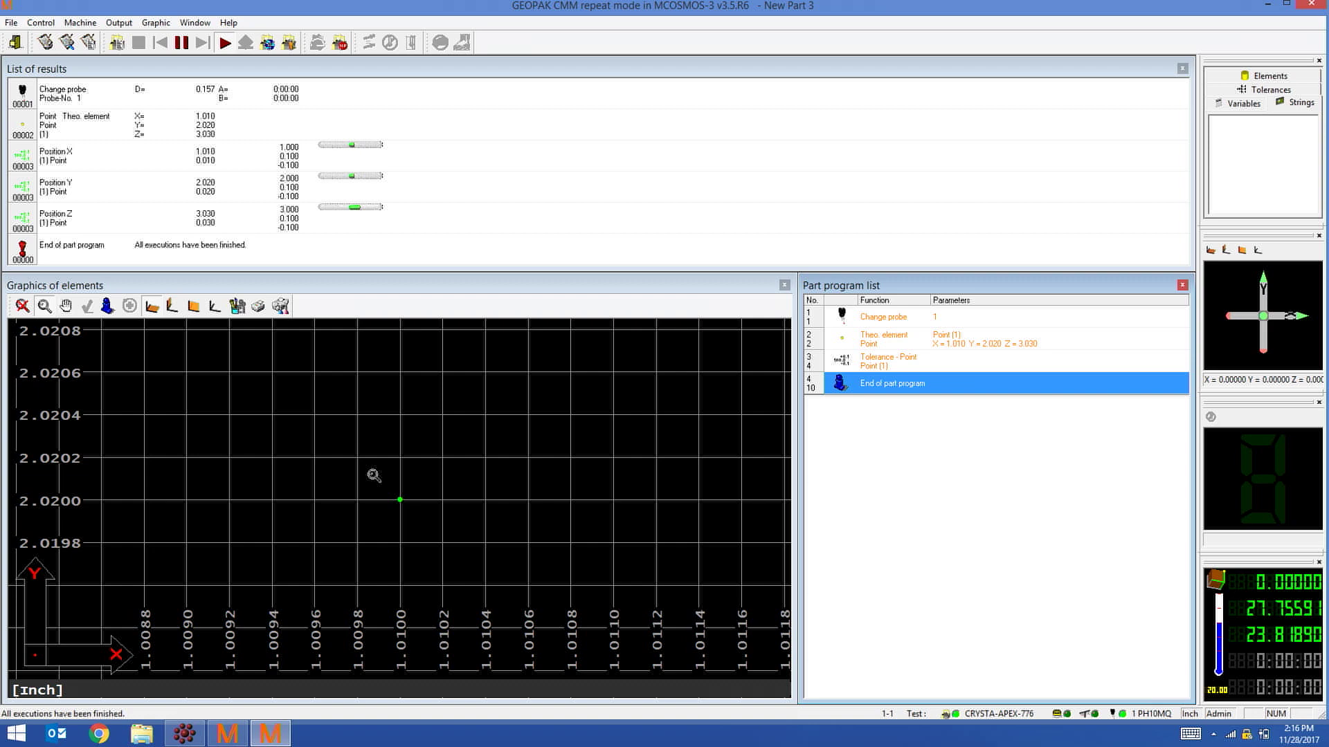
- Check MeasurLink's Z coordinate traceability (Operator, sublot 12345), then return to Part Manager
left_click(192, 735)
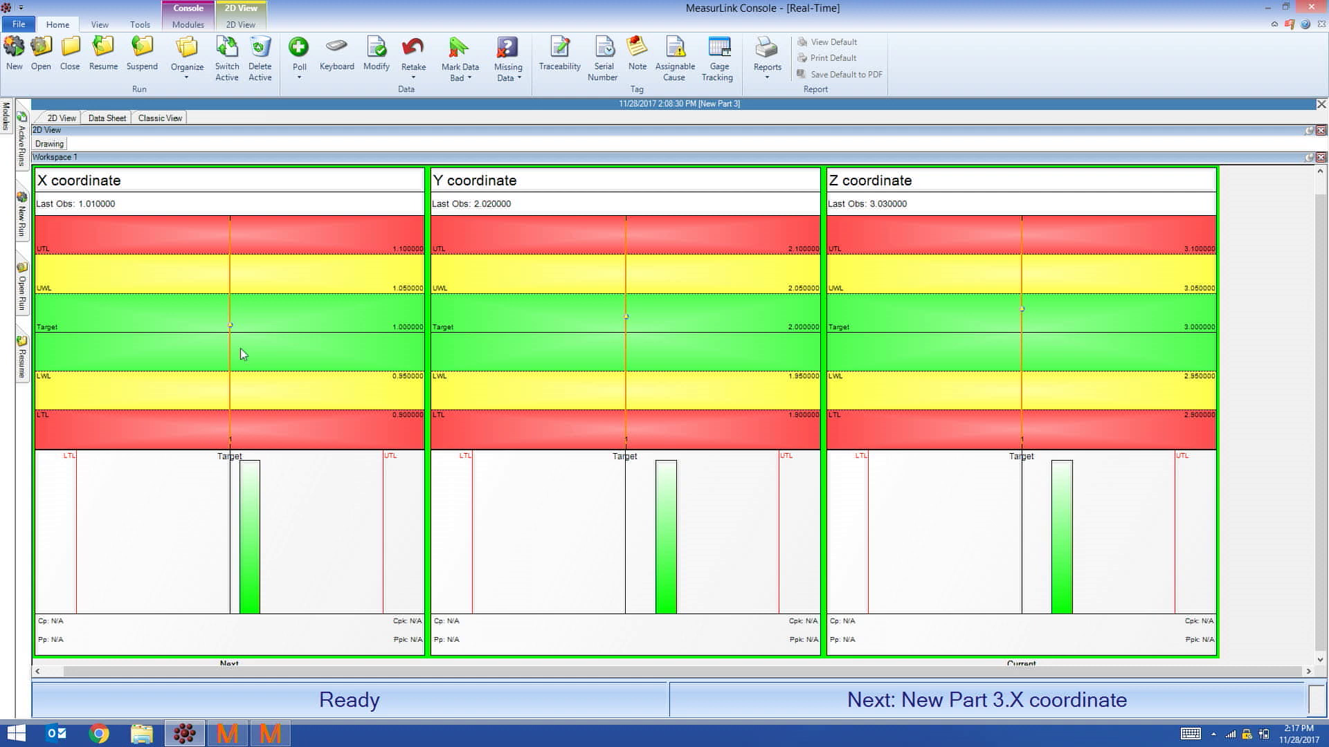
left_click(562, 50)
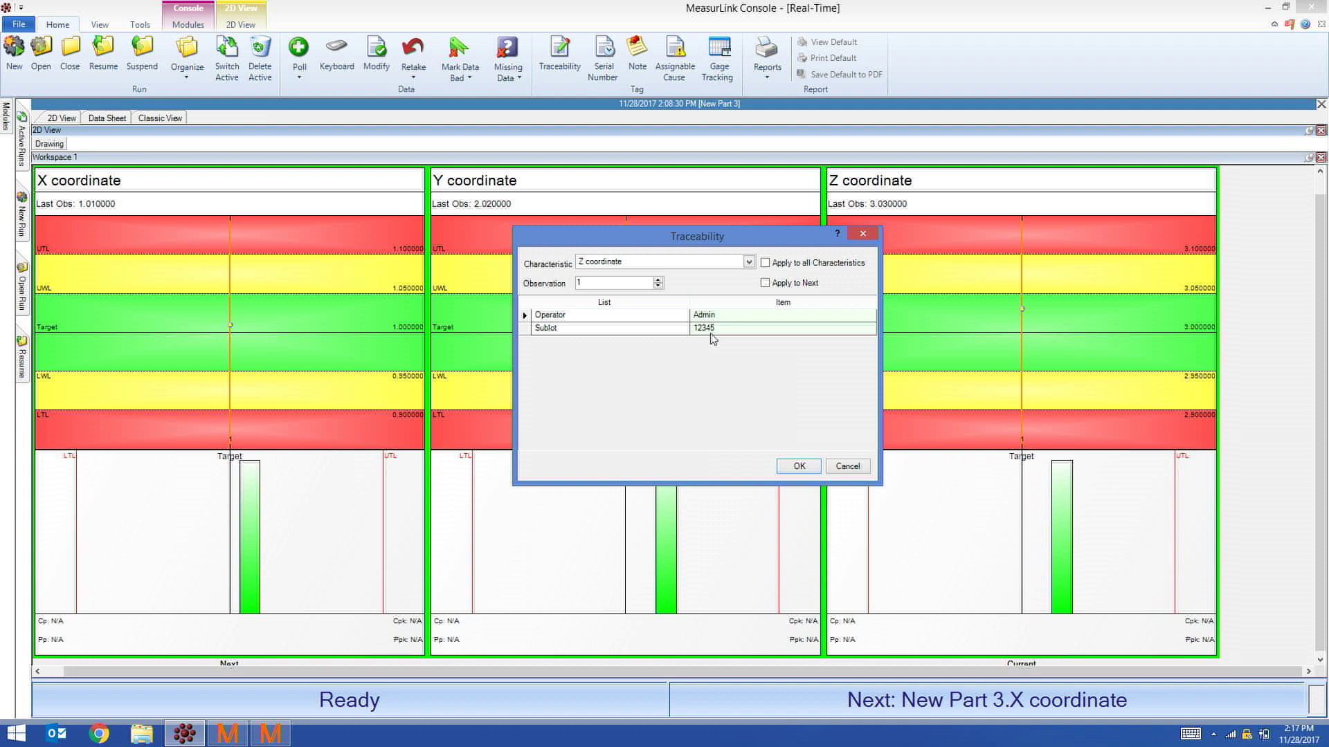
left_click(843, 468)
left_click(224, 737)
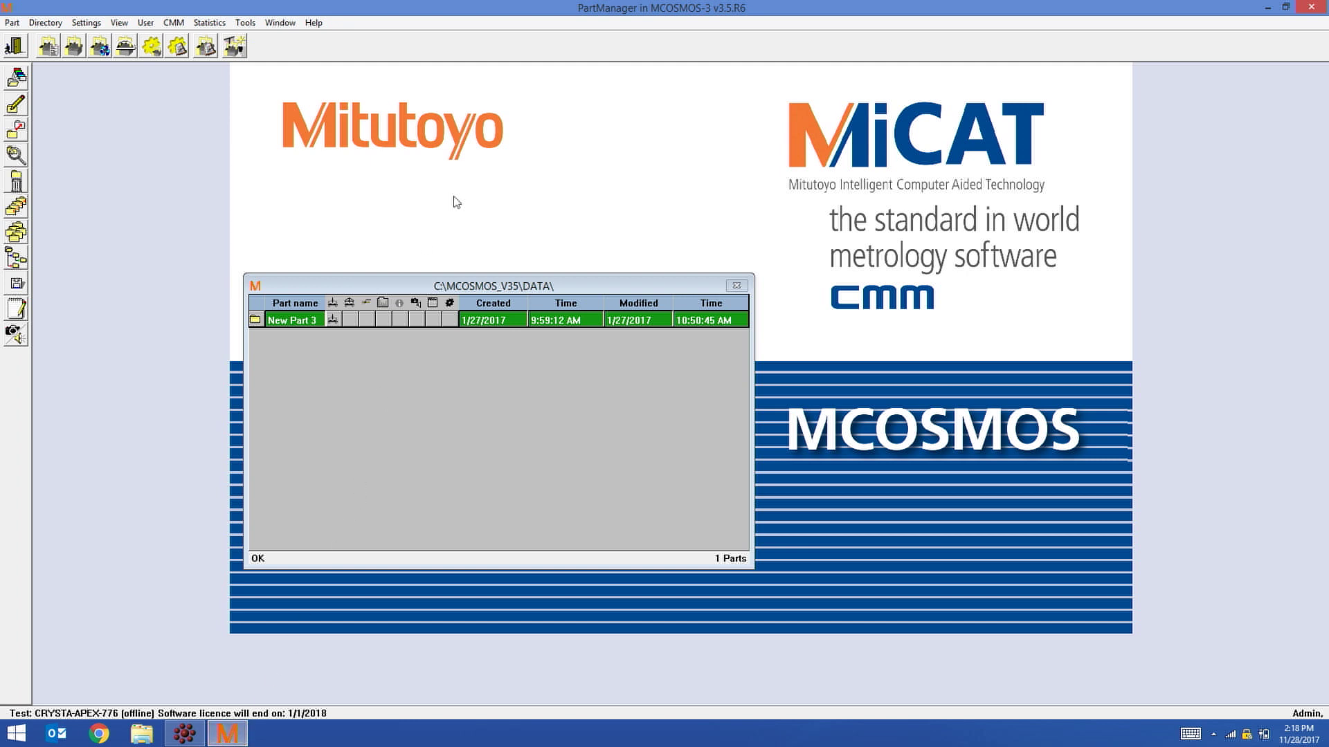
- Create the structured sublot field Machine, abbreviation MC, covering positions 1 to 2
left_click(88, 25)
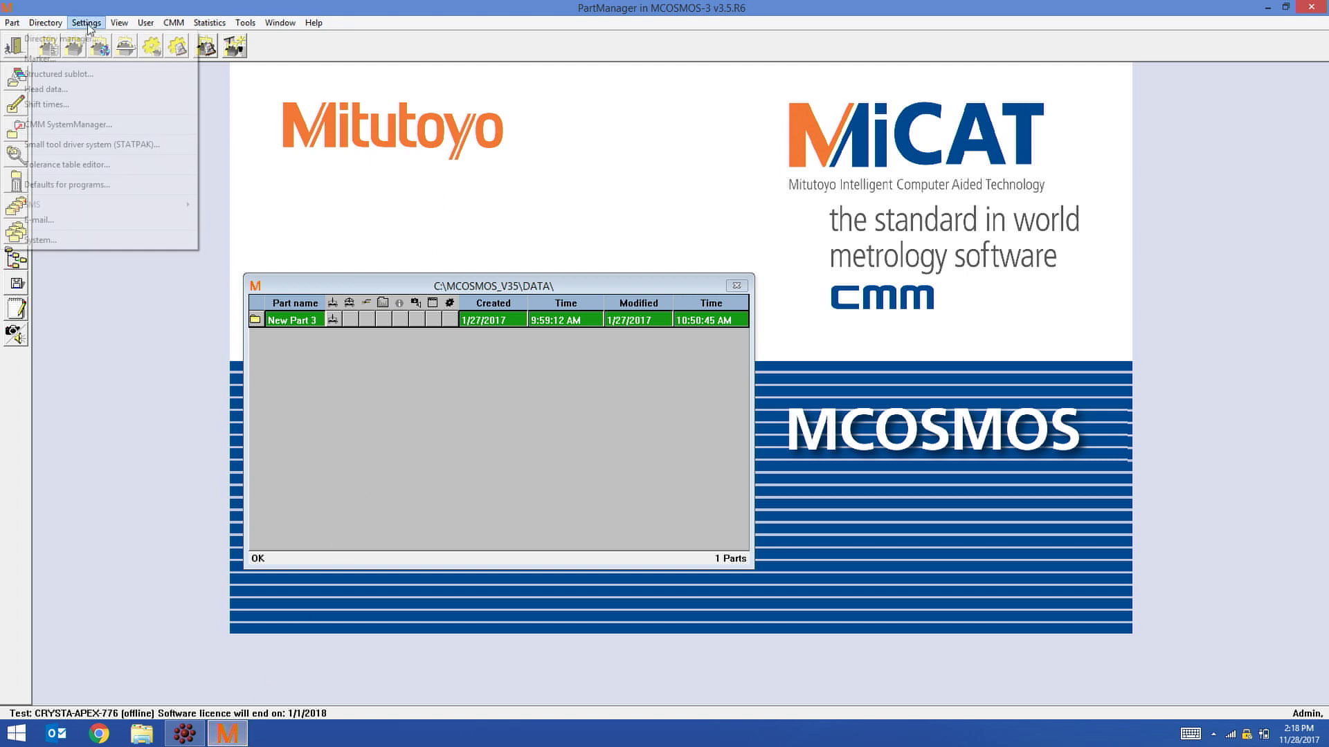
left_click(92, 76)
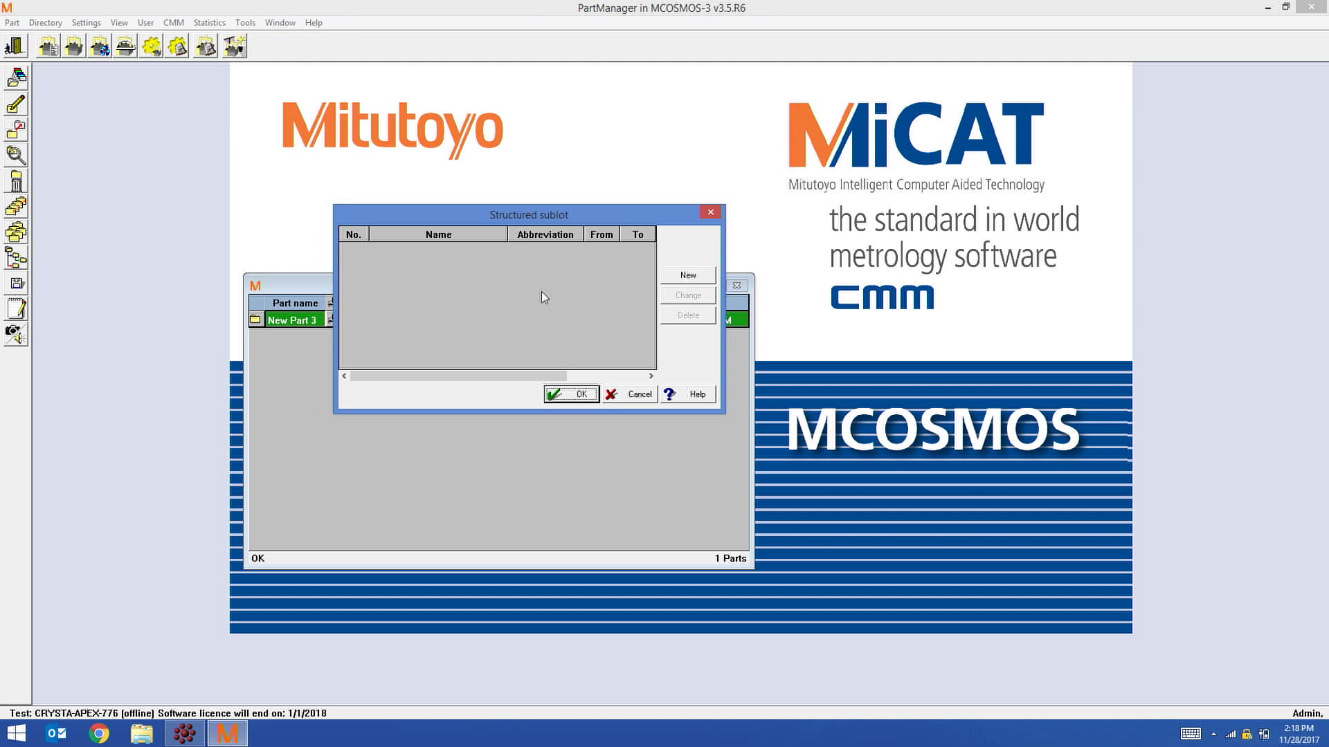
left_click(673, 277)
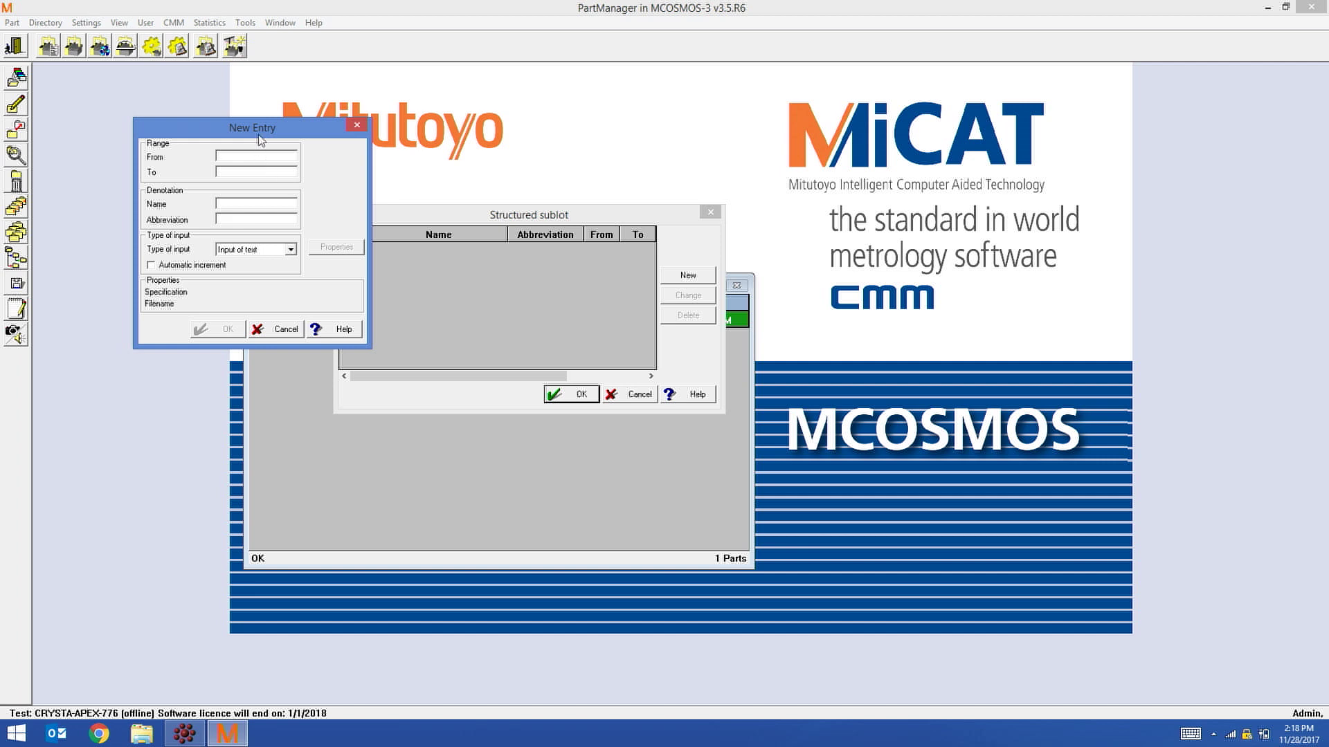
type("1")
type("2")
left_click(242, 204)
type("Machine")
left_click(226, 223)
type("MC")
left_click(218, 330)
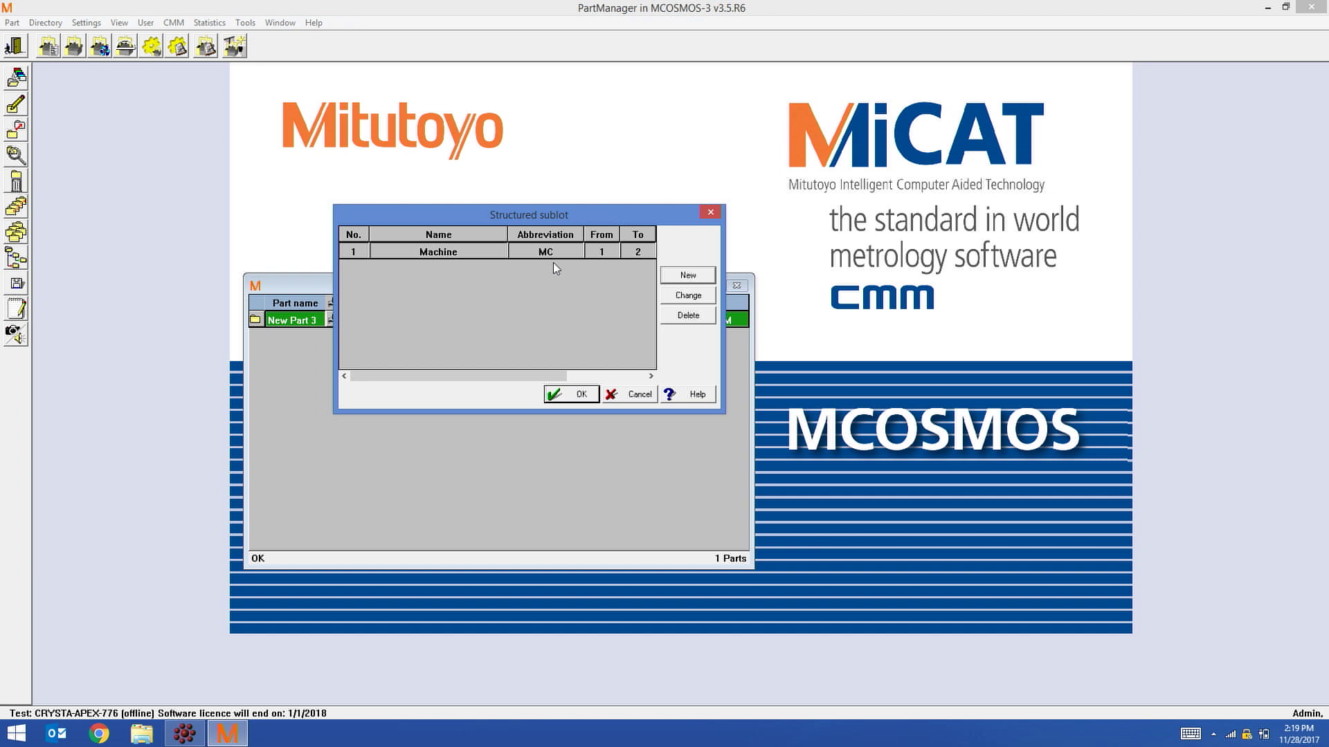
left_click(689, 279)
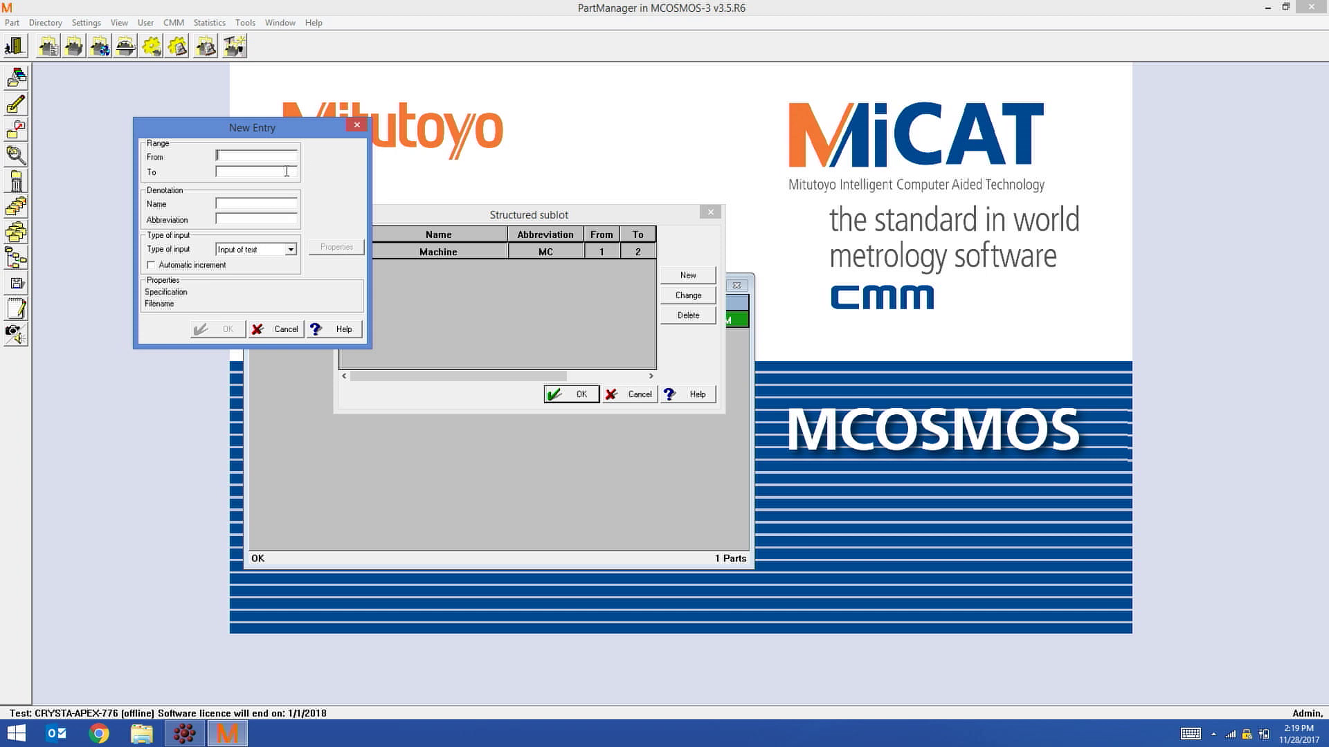
- Enter the Pallet field with abbreviation PT and range 3 to 3
type("3")
left_click(287, 171)
type("3")
left_click(285, 201)
type("Pallet")
left_click(285, 219)
type("PT")
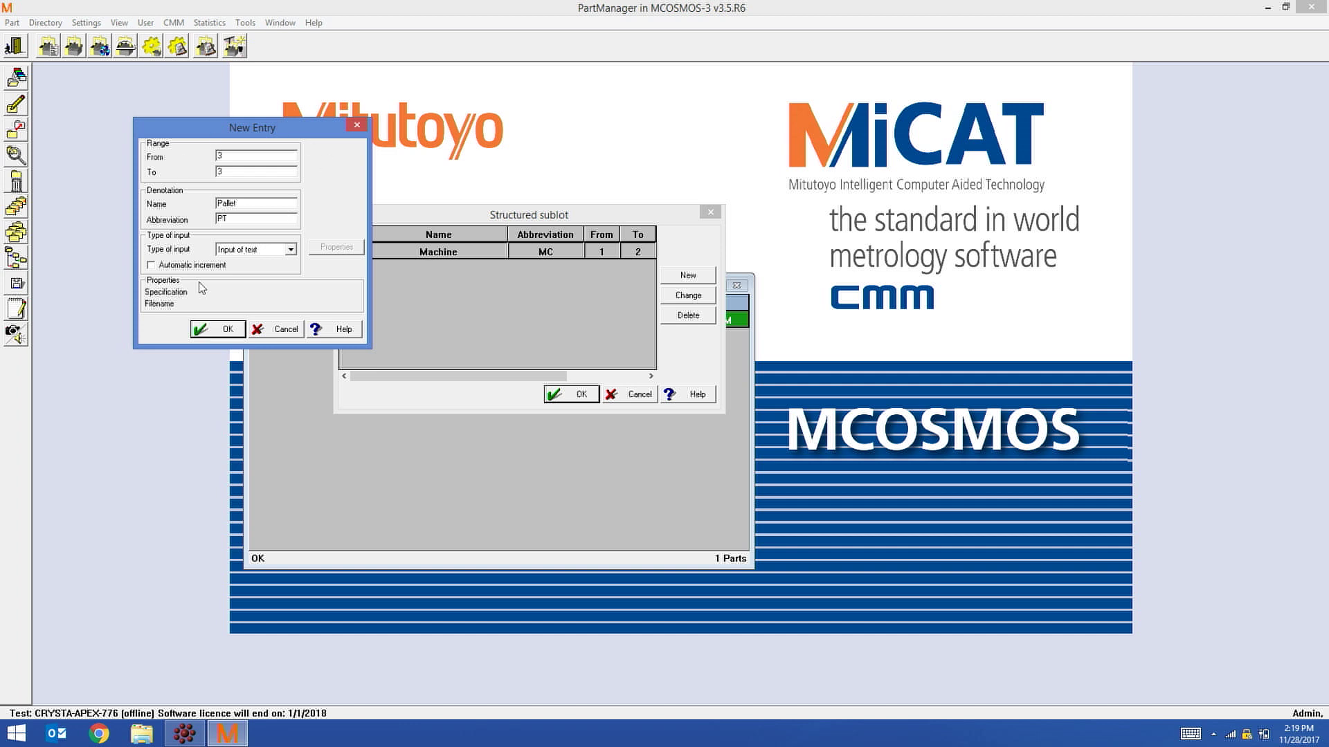
left_click(209, 332)
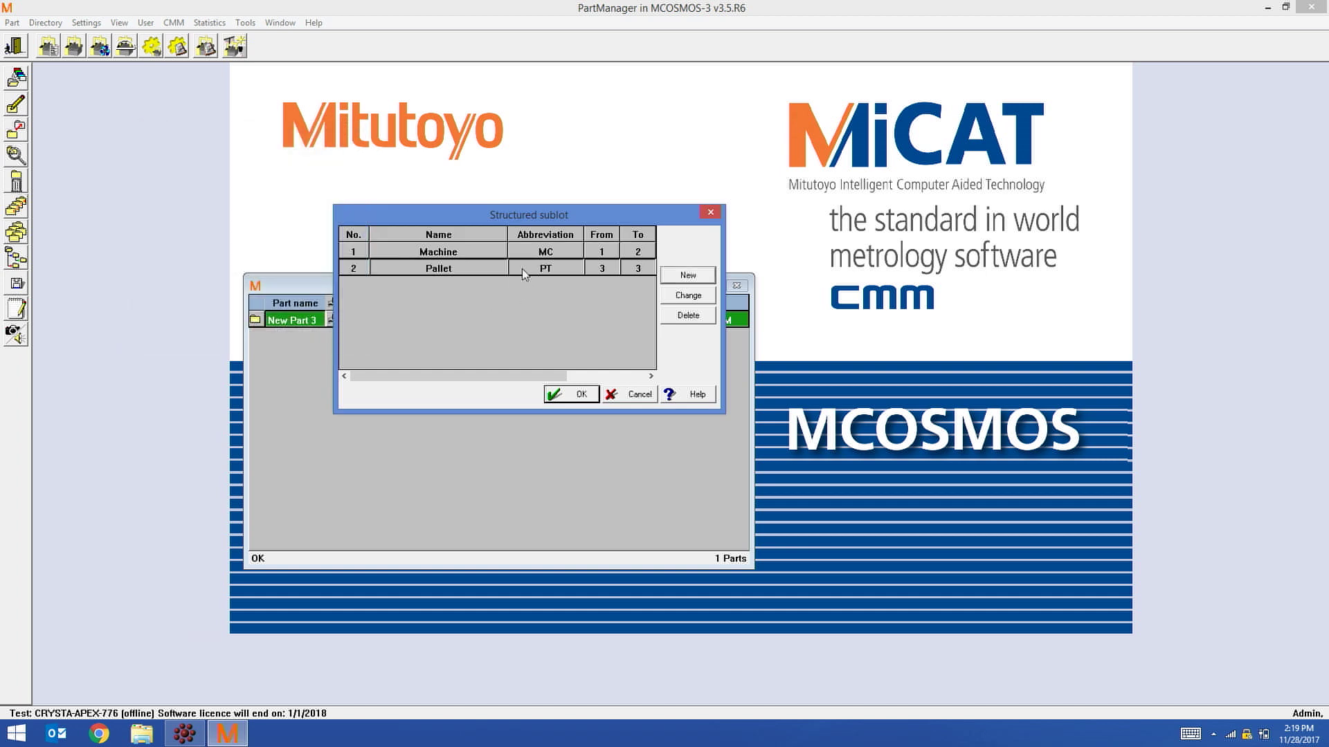
- Create the Fixture field (FX, positions 4 to 5) and save the sublot definitions
left_click(700, 277)
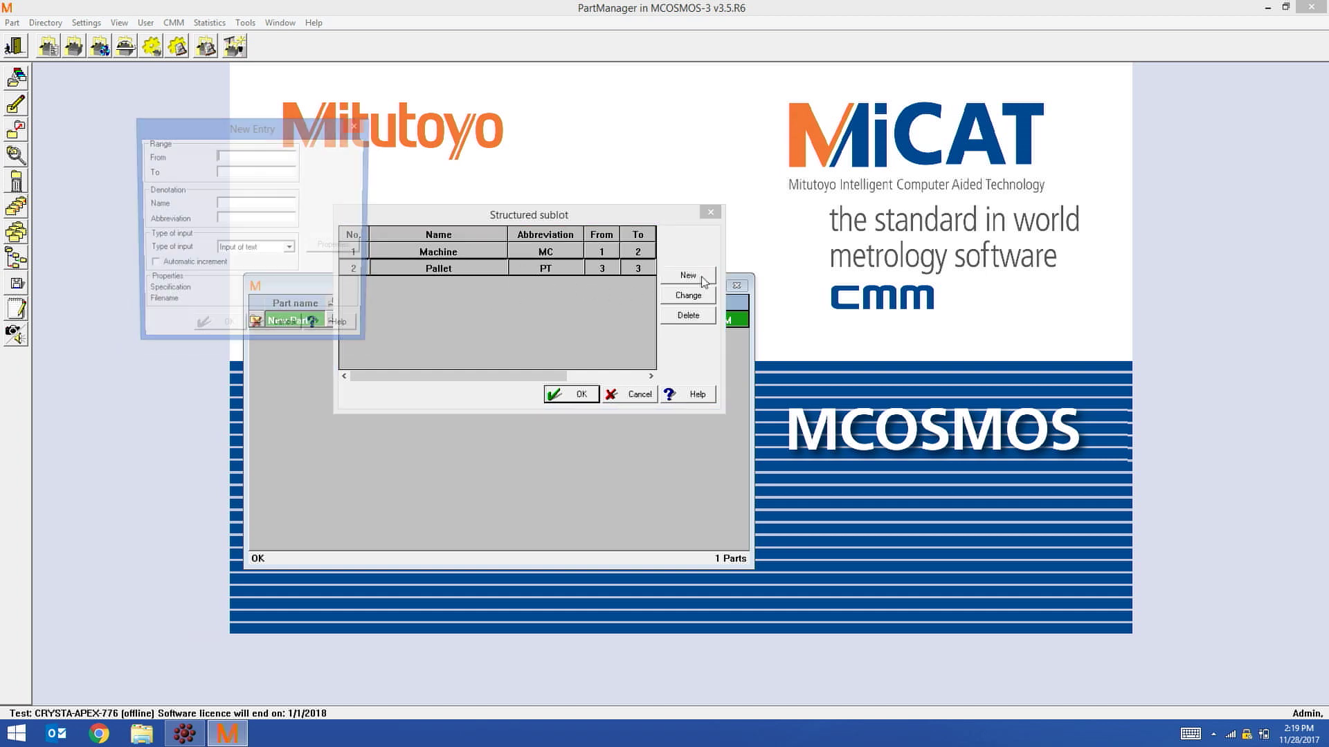
type("4")
left_click(244, 171)
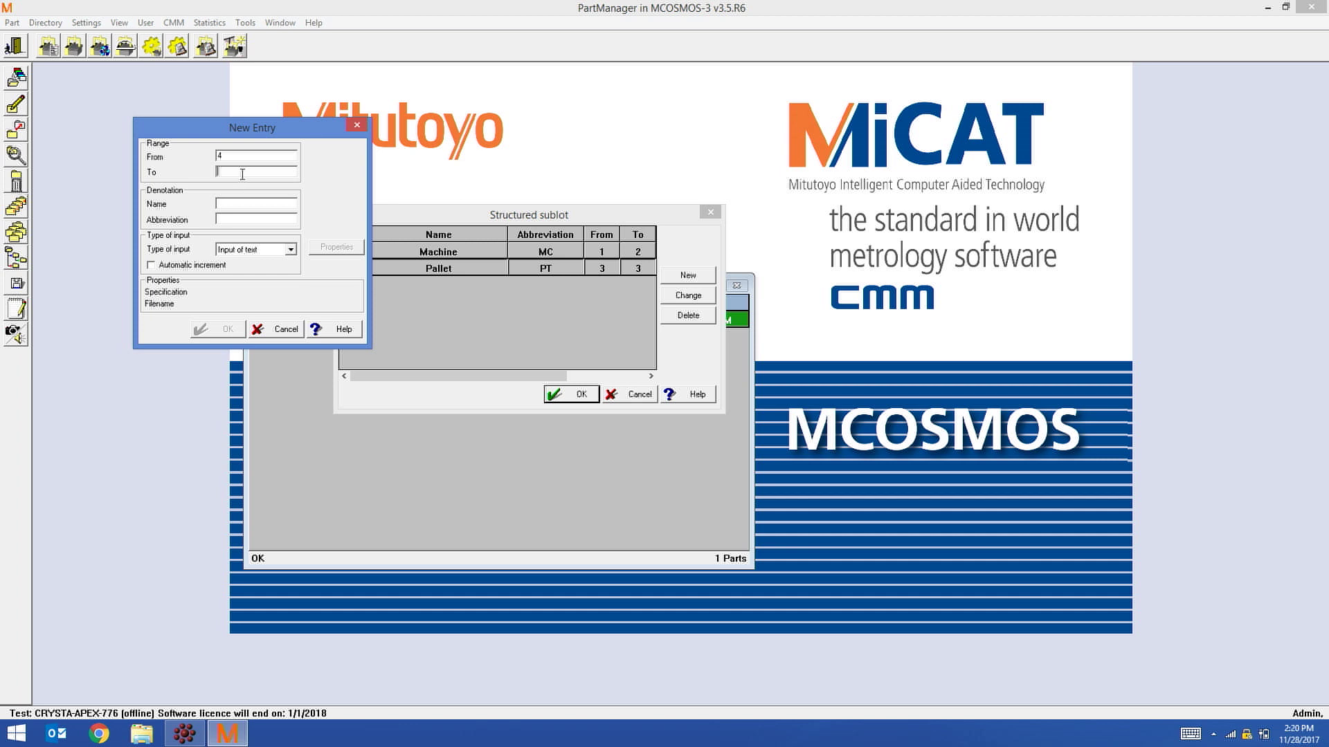
type("5")
left_click(246, 202)
type("Fixture")
left_click(227, 218)
type("FX")
left_click(217, 329)
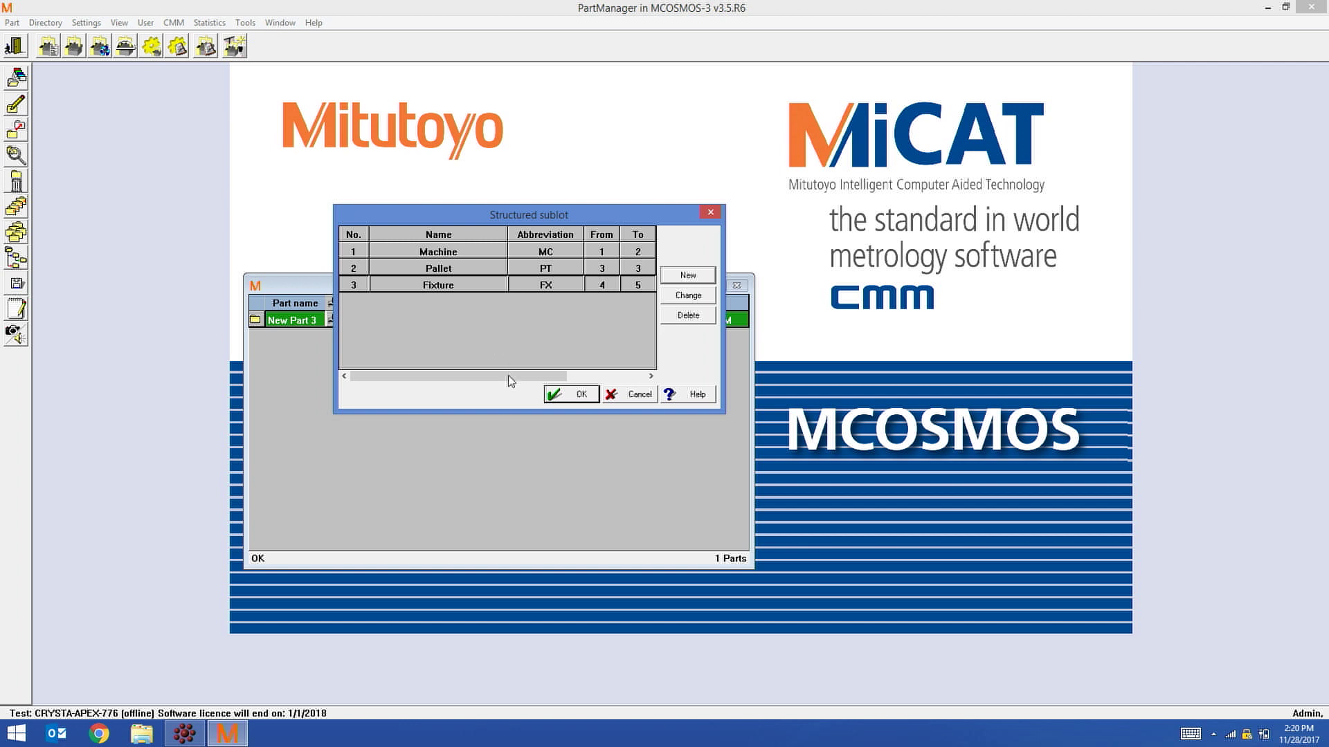
left_click(558, 400)
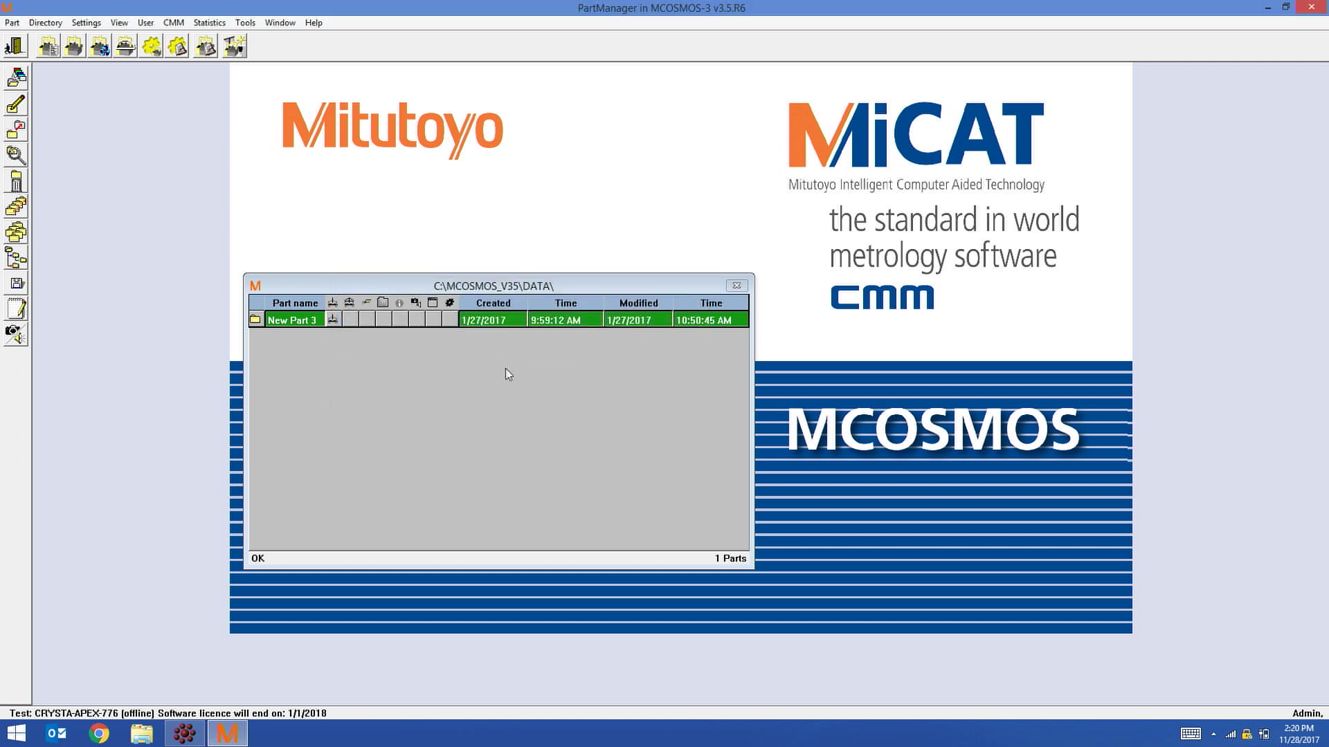
- Rerun New Part 3 in repeat mode with Machine 12, Pallet 3 and Fixture 45
left_click(104, 50)
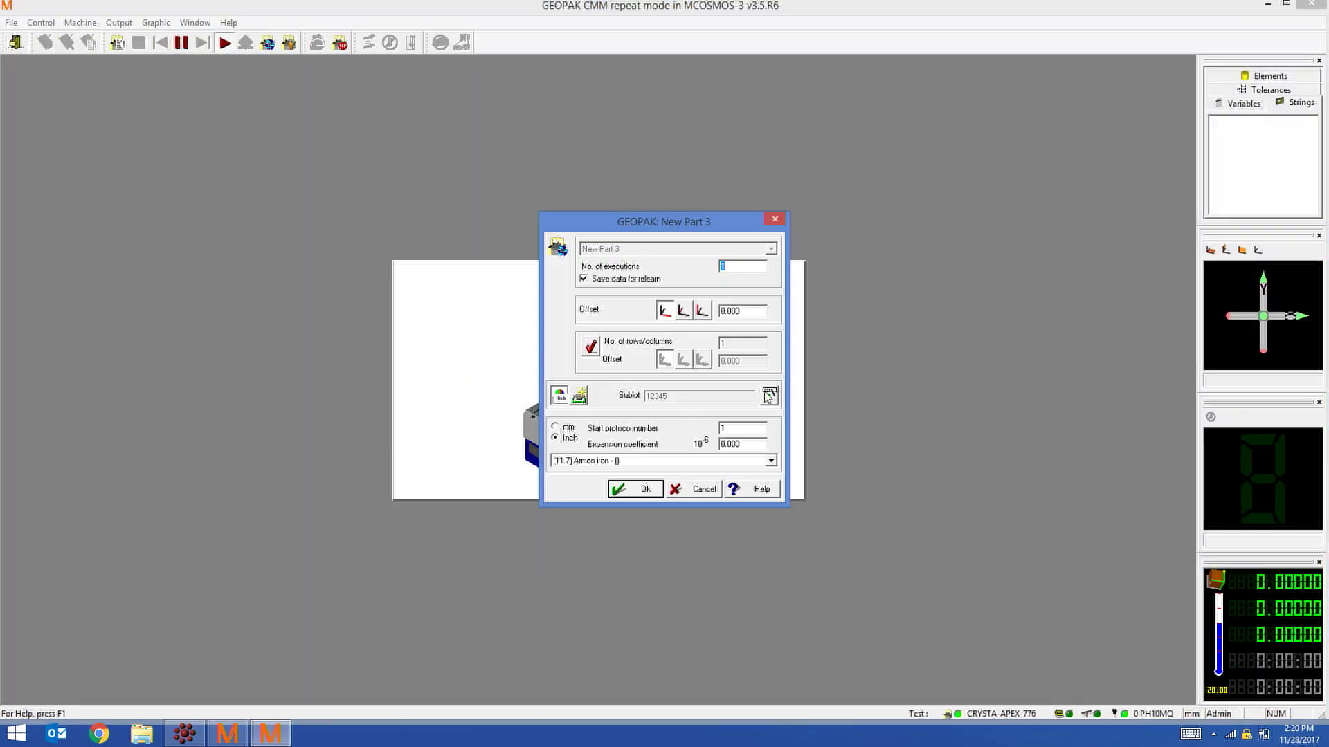
left_click(768, 399)
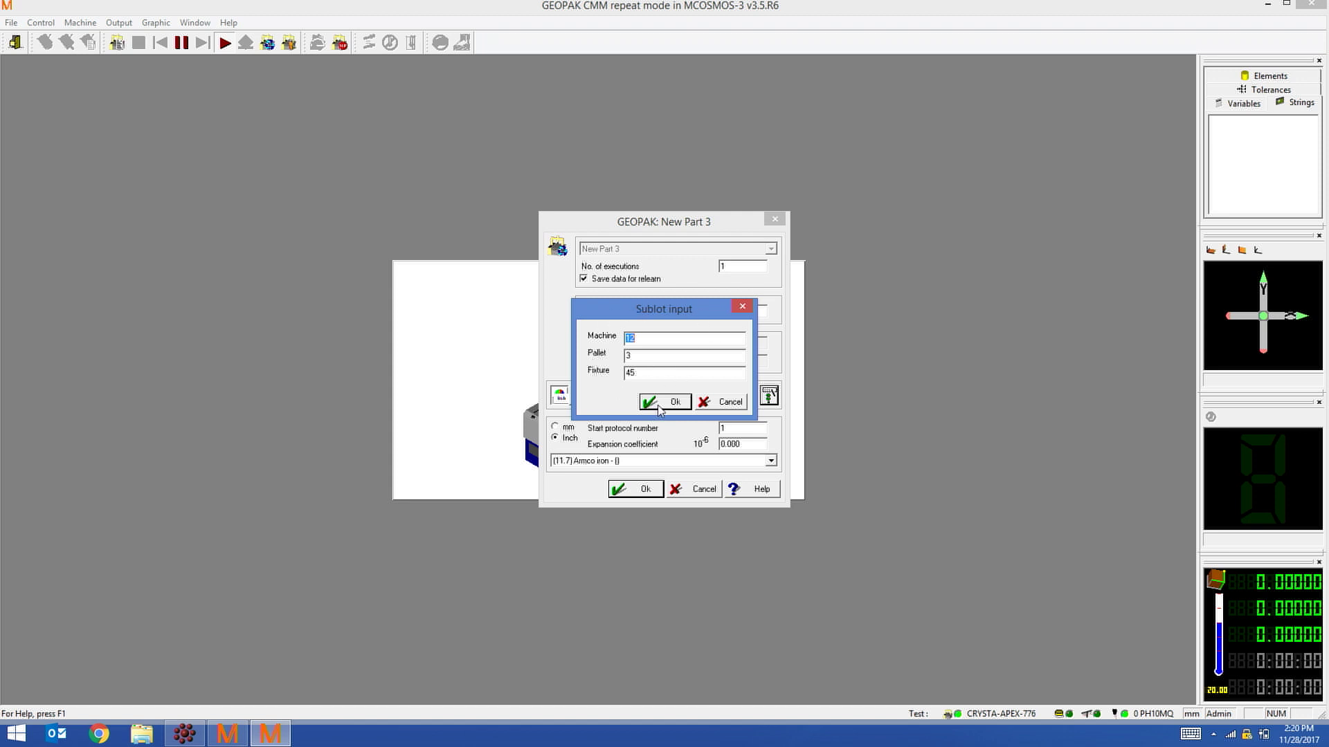
left_click(661, 404)
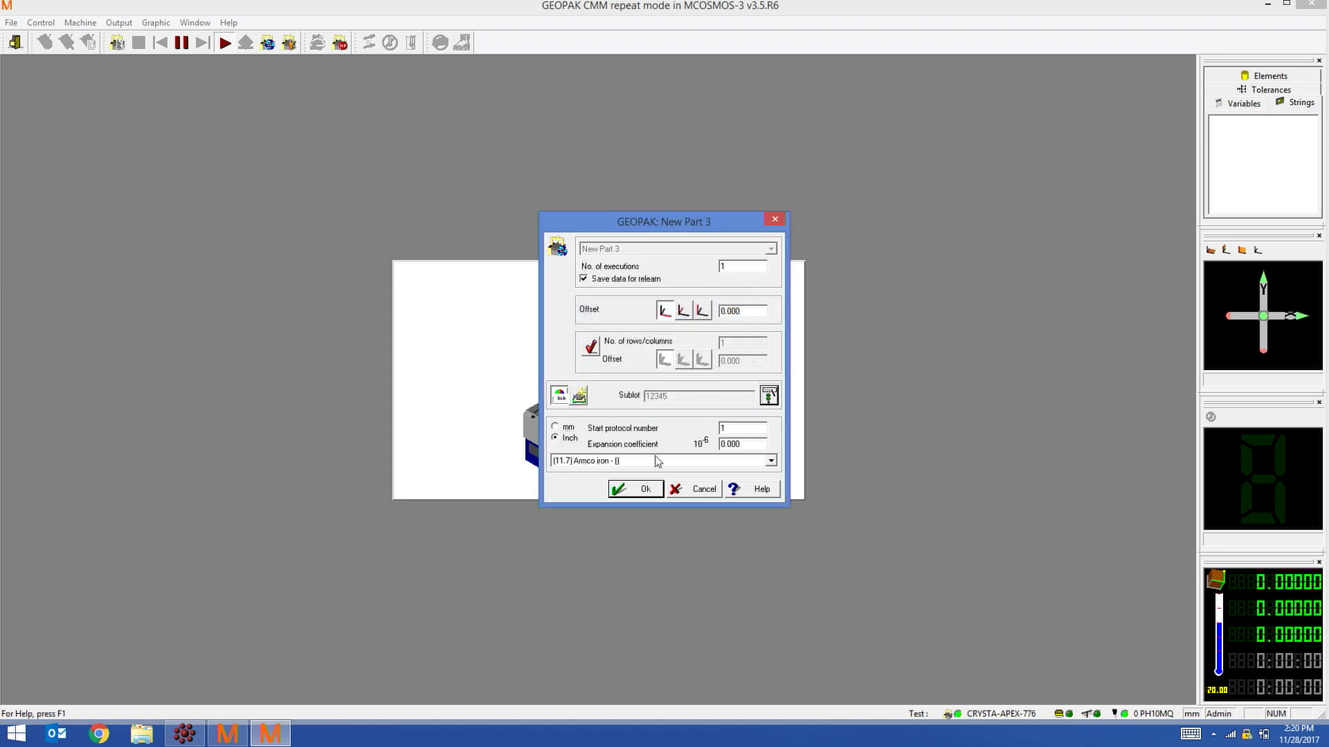
left_click(637, 492)
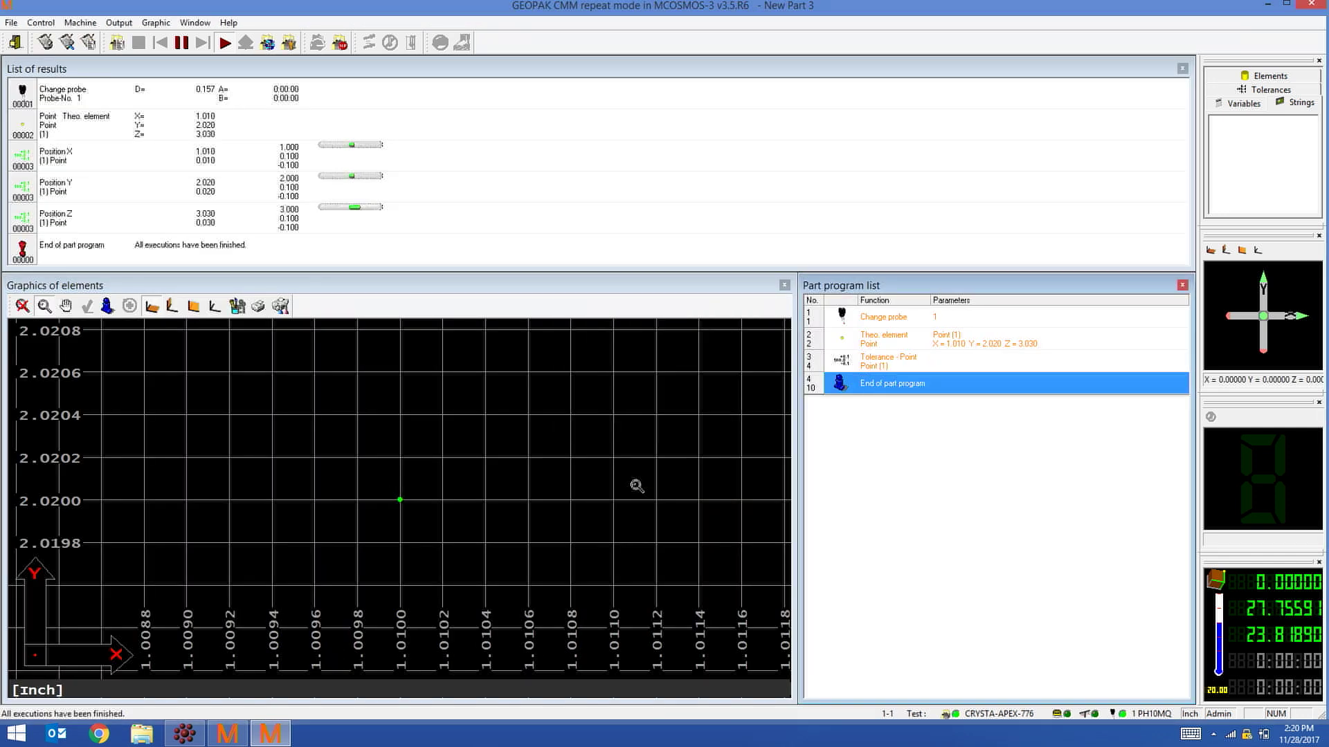
left_click(186, 735)
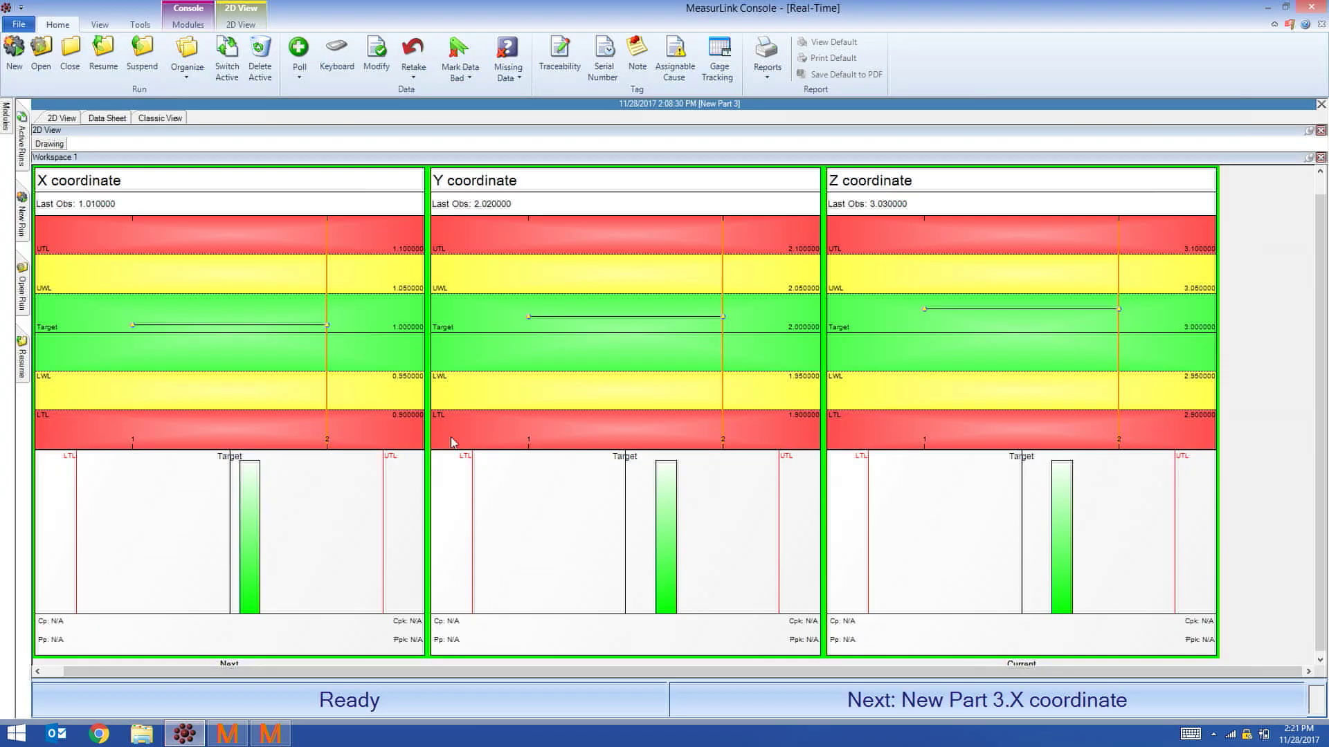
- Show traceability for Z observation 2, listing Machine 12, Pallet 3, Fixture 45
left_click(550, 64)
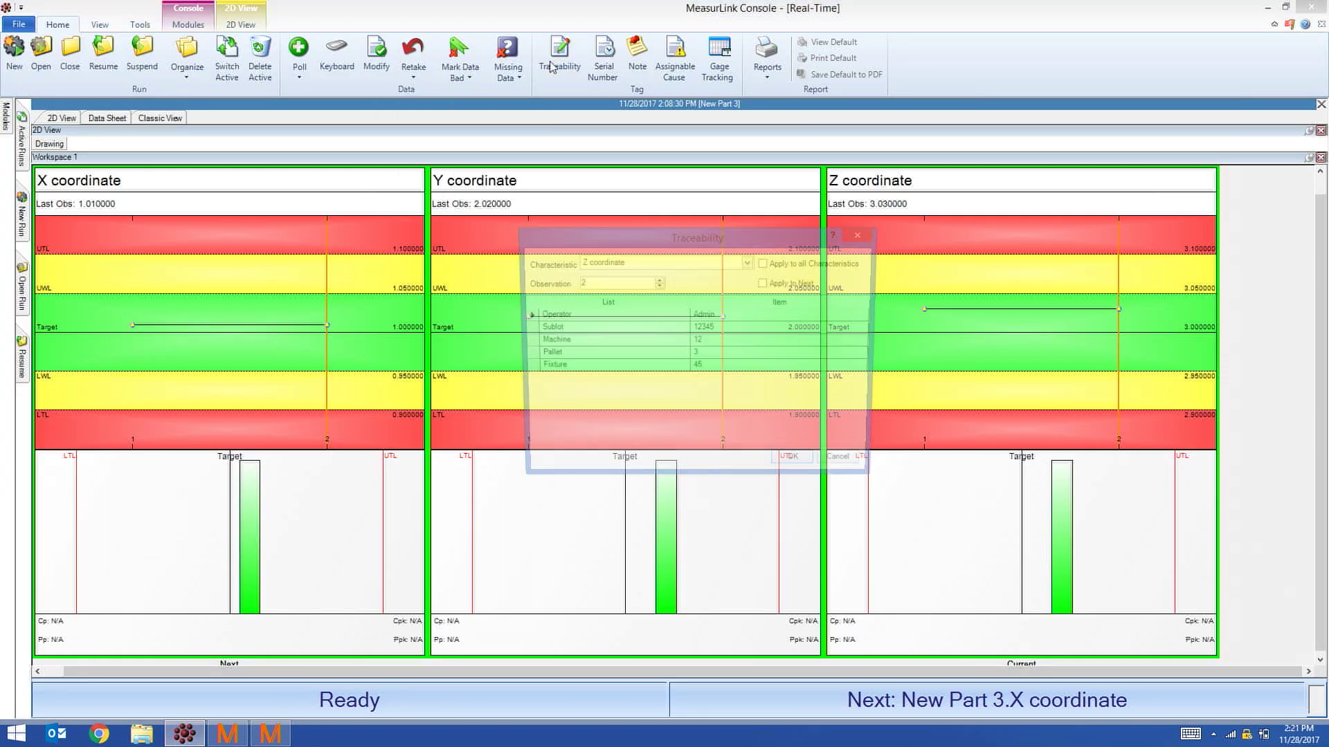